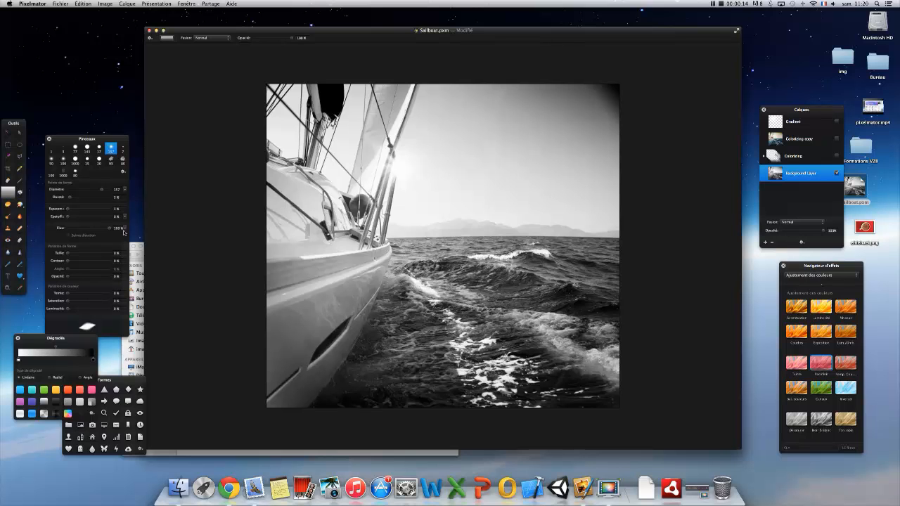
- Arrange the Outils, Pinceaux, Dégradés and Formes palettes beside the Sailboat.pxm window so that nothing overlaps
left_click_drag(103, 141, 99, 47)
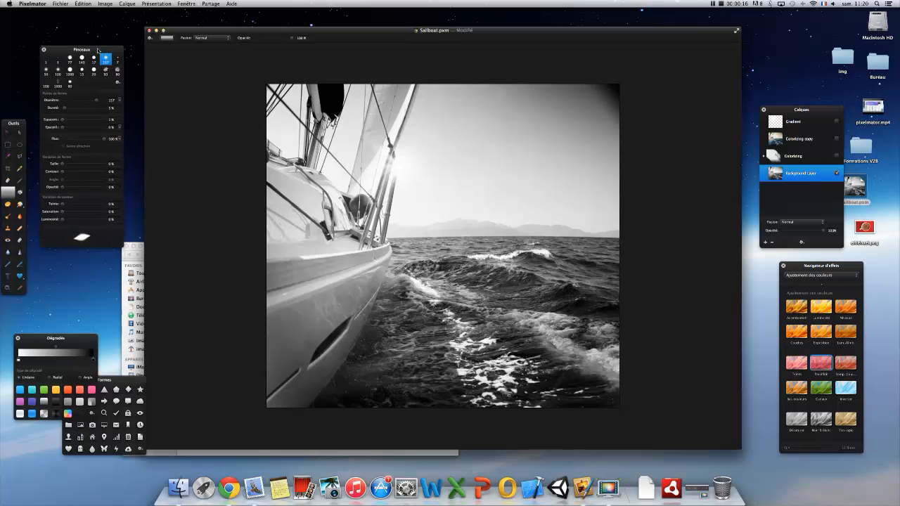
left_click_drag(15, 126, 19, 28)
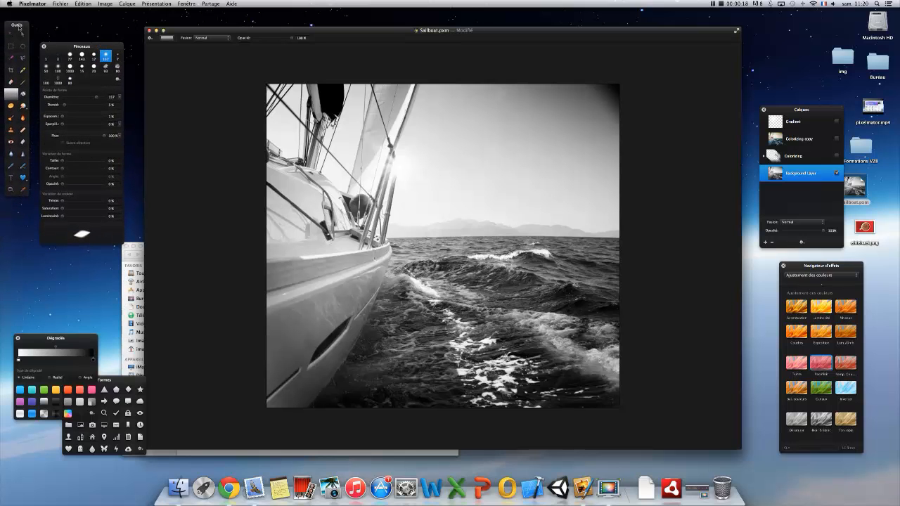
left_click_drag(62, 48, 60, 28)
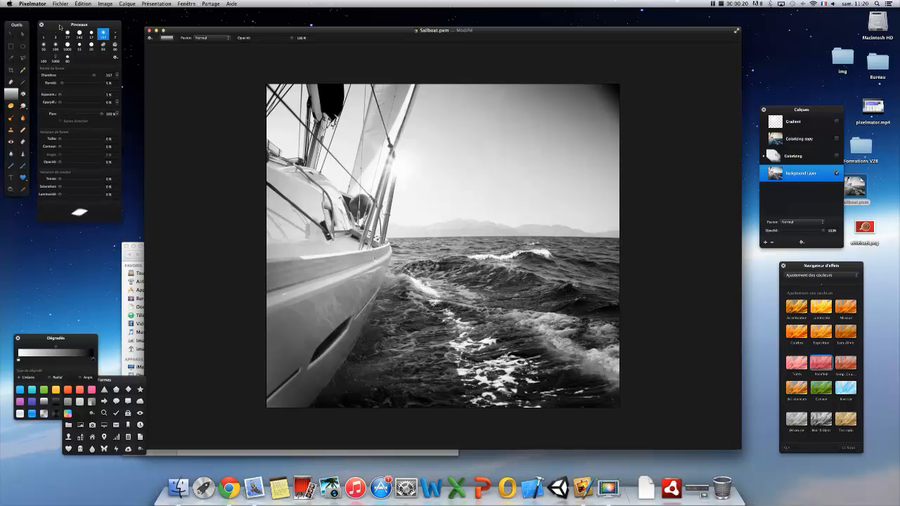
left_click_drag(81, 339, 67, 259)
left_click_drag(123, 382, 73, 384)
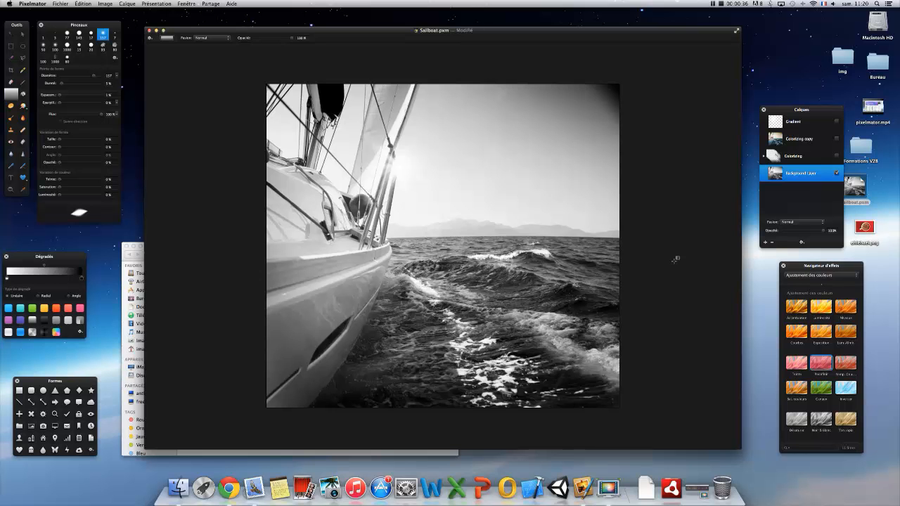
left_click_drag(523, 38, 510, 39)
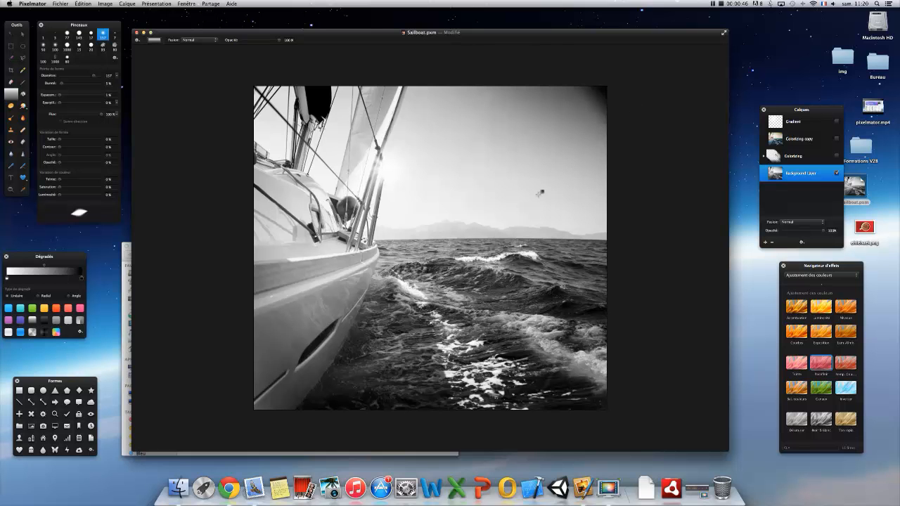
- Duplicate the Background Layer of the sailboat photo and reposition the document window slightly
left_click(512, 194, "alt")
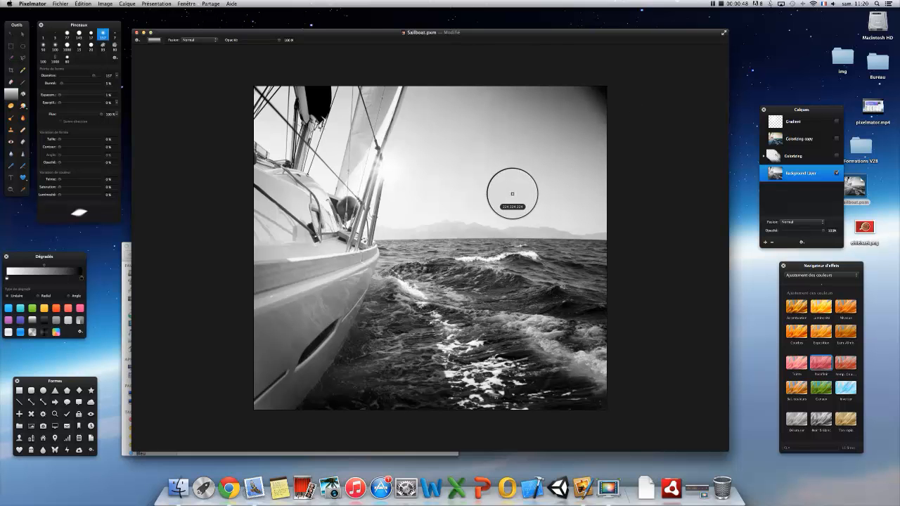
scroll(514, 192, "up", 1)
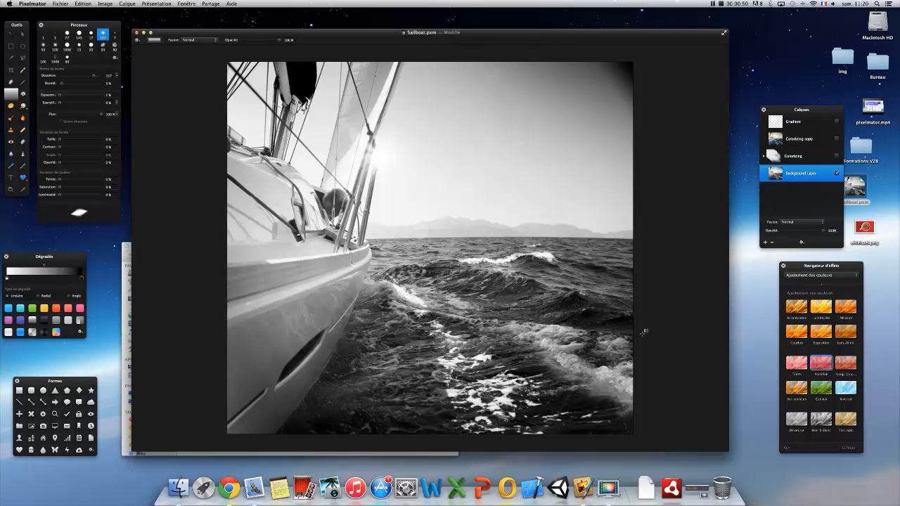
right_click(799, 183)
left_click(802, 195)
left_click_drag(491, 35, 498, 38)
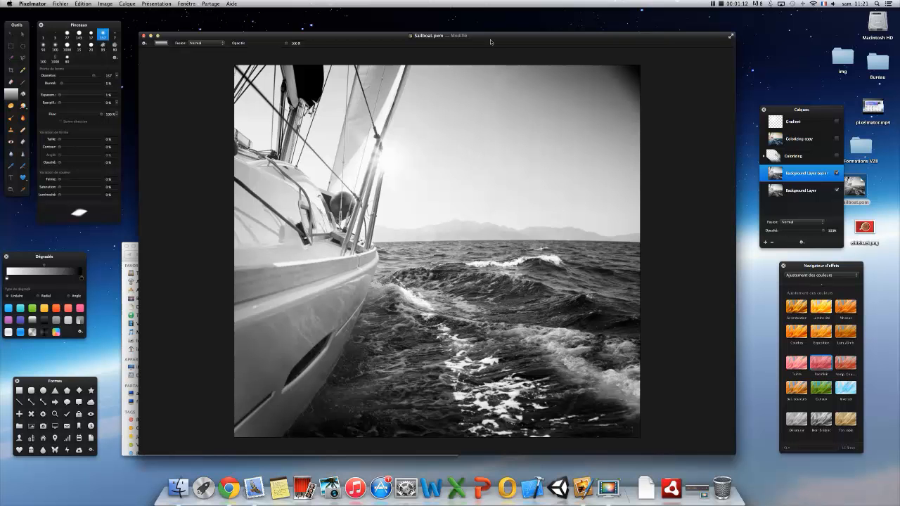
left_click_drag(492, 43, 501, 41)
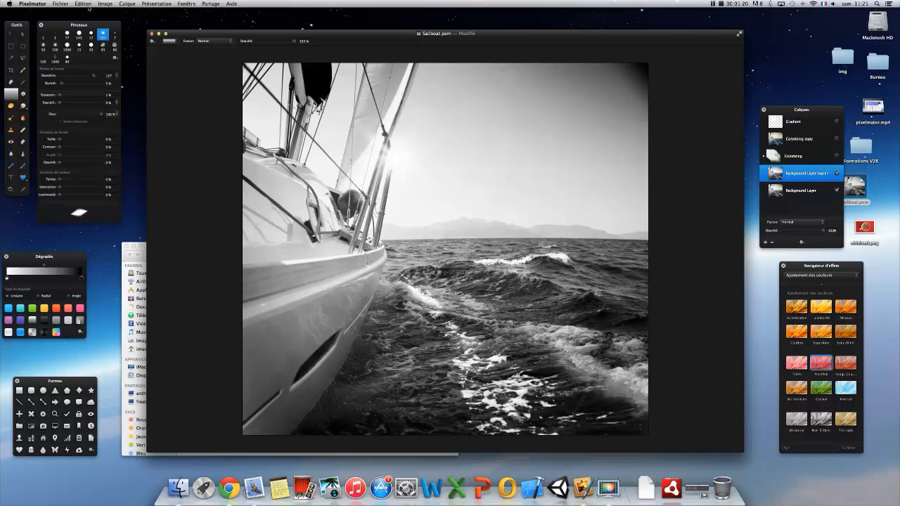
- Switch the duplicated background layer to quick mask editing and activate the Gradient tool with the linear white-to-black gradient
left_click(86, 4)
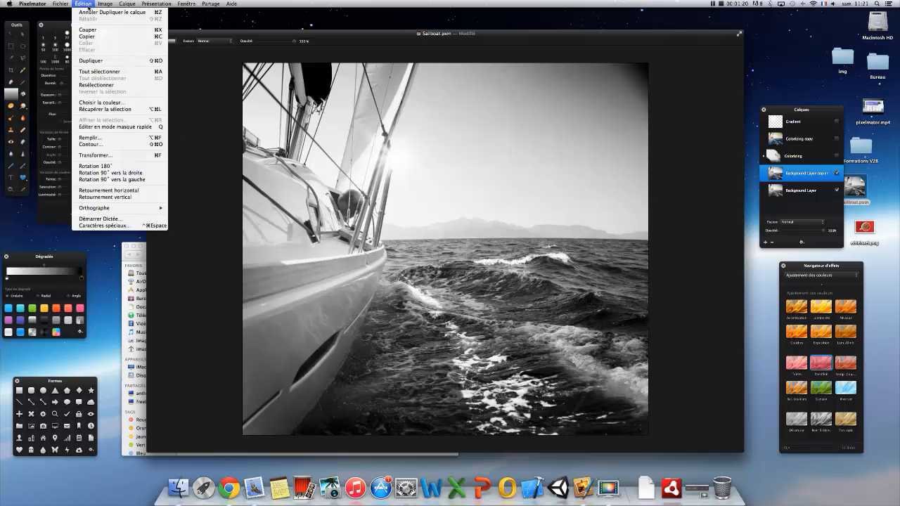
left_click(121, 126)
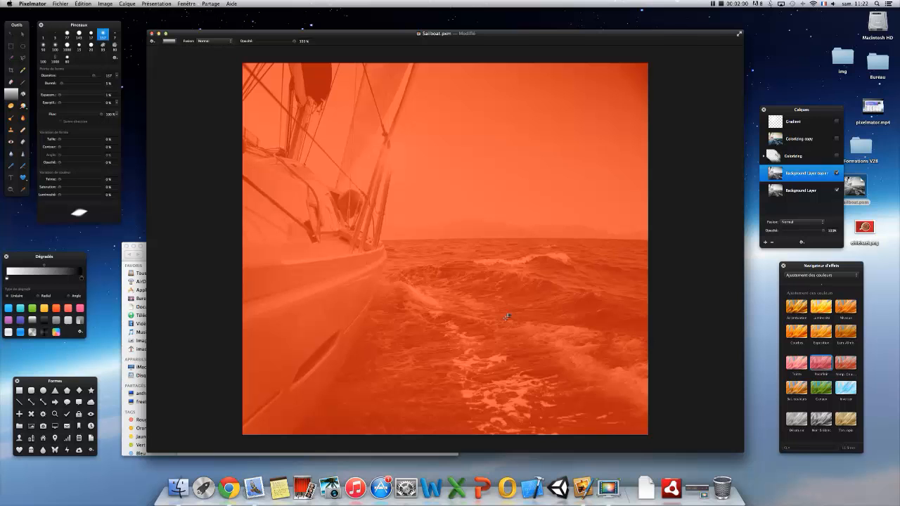
left_click(24, 94)
left_click(10, 94)
left_click_drag(60, 261, 73, 263)
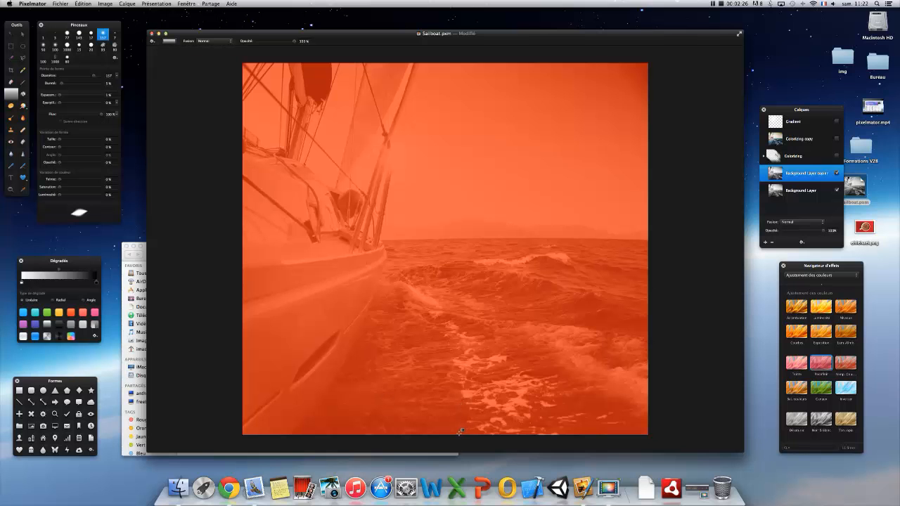
left_click_drag(451, 429, 452, 226)
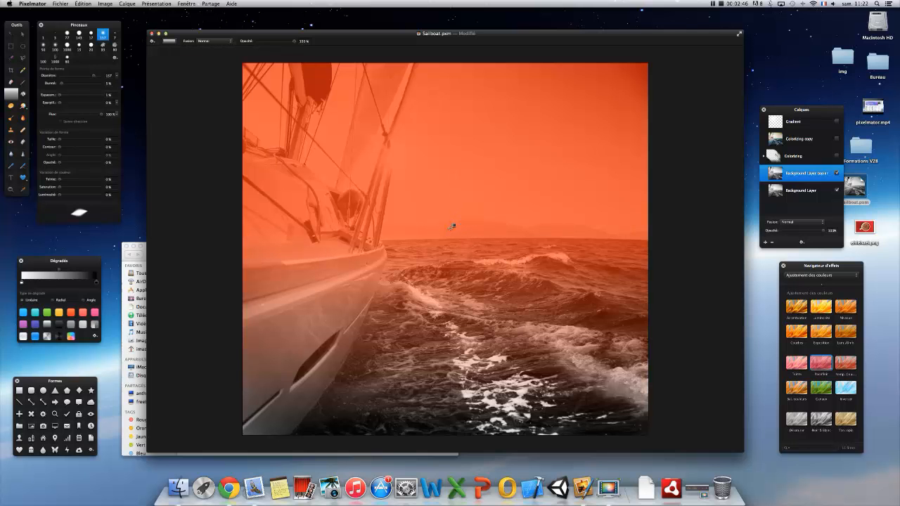
key("super+z")
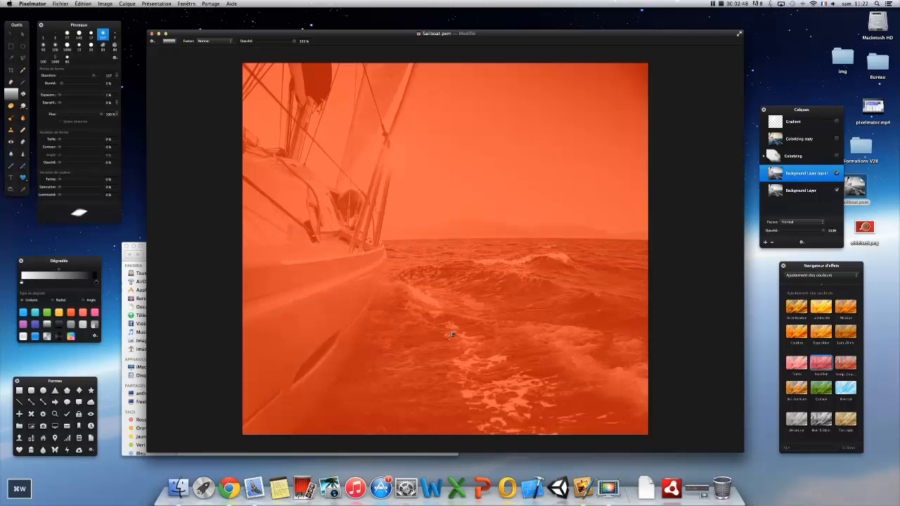
left_click_drag(449, 330, 449, 271)
key("super+z")
- Draw a vertical mask gradient from the lower sea up to just above the horizon and leave quick mask mode
left_click_drag(448, 366, 448, 223)
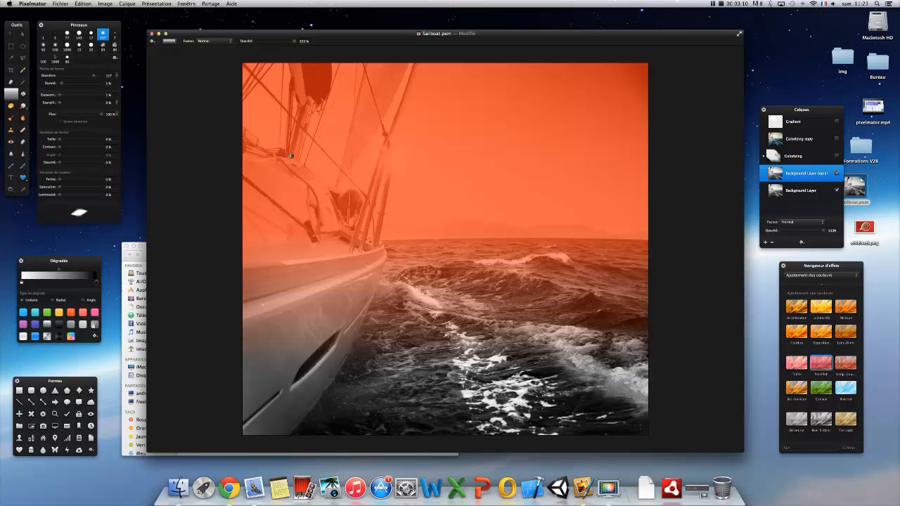
left_click(83, 4)
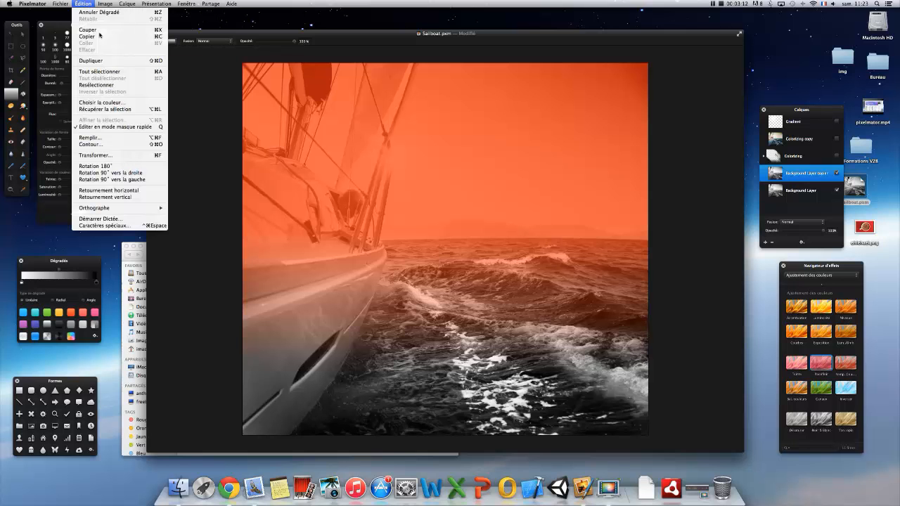
left_click(130, 128)
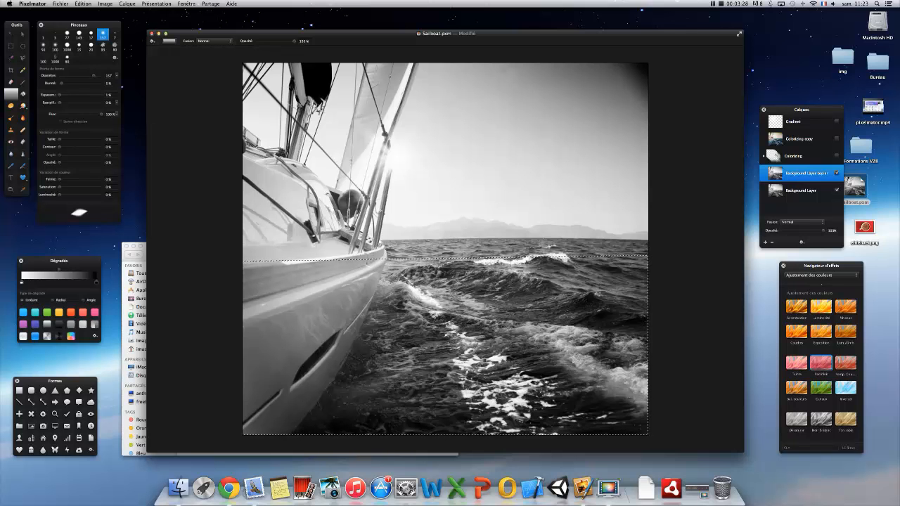
- Duplicate the selected sea area onto its own layer and check it by temporarily hiding the background layers
left_click(83, 4)
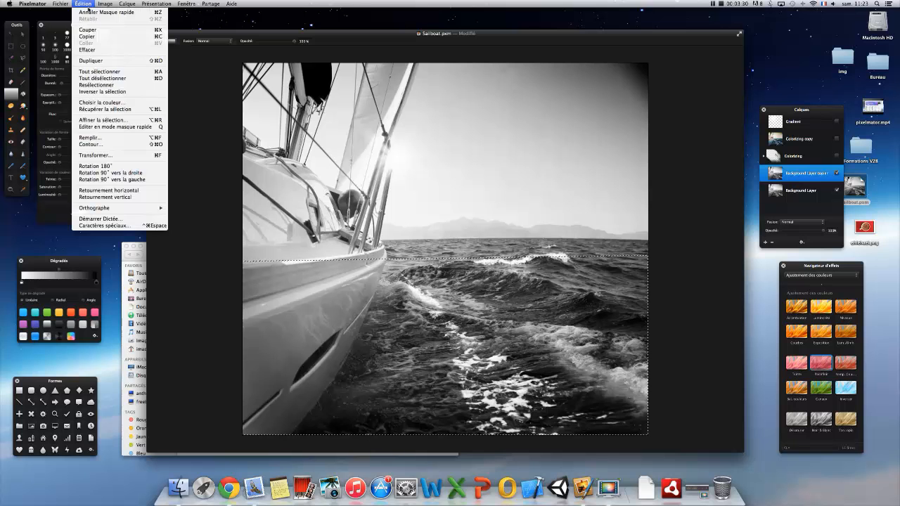
left_click(99, 60)
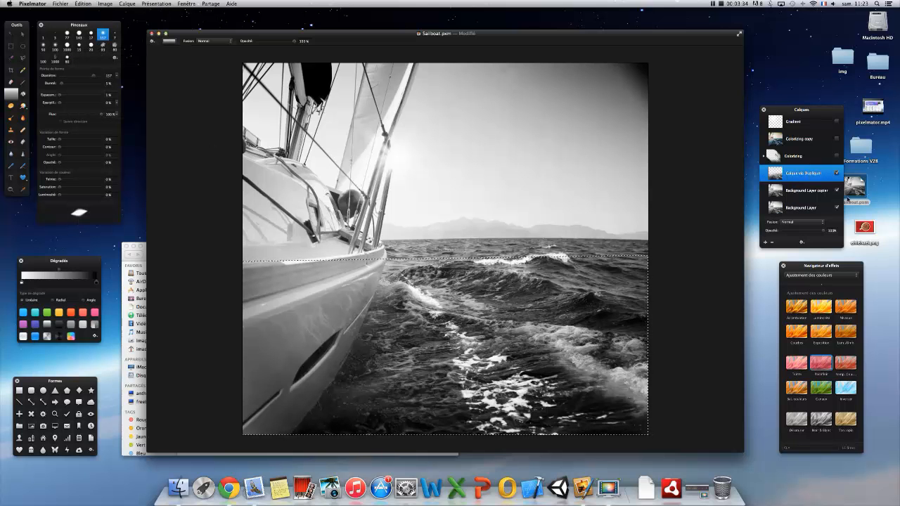
left_click(836, 208)
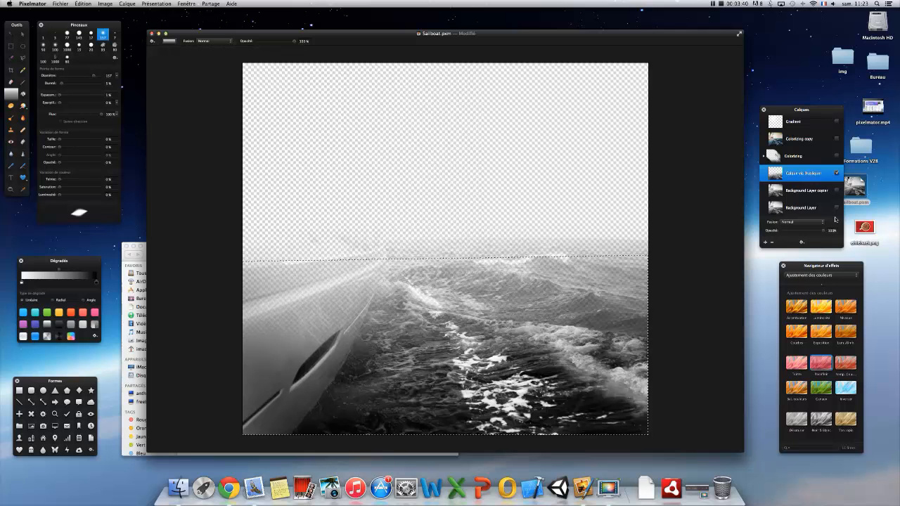
left_click(836, 208)
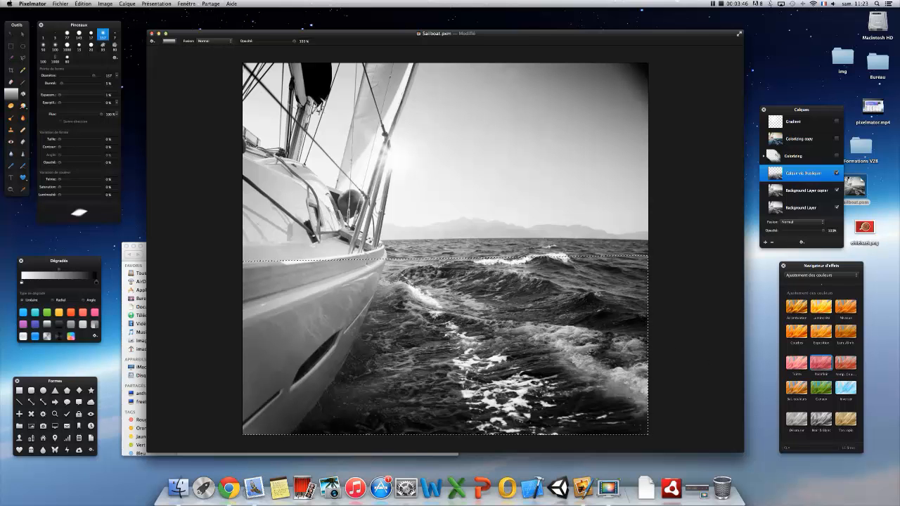
- Apply the Redéfinir colour effect to the sea layer with a blue hue and a saturation of 25, and clear the selection
left_click_drag(827, 270, 815, 276)
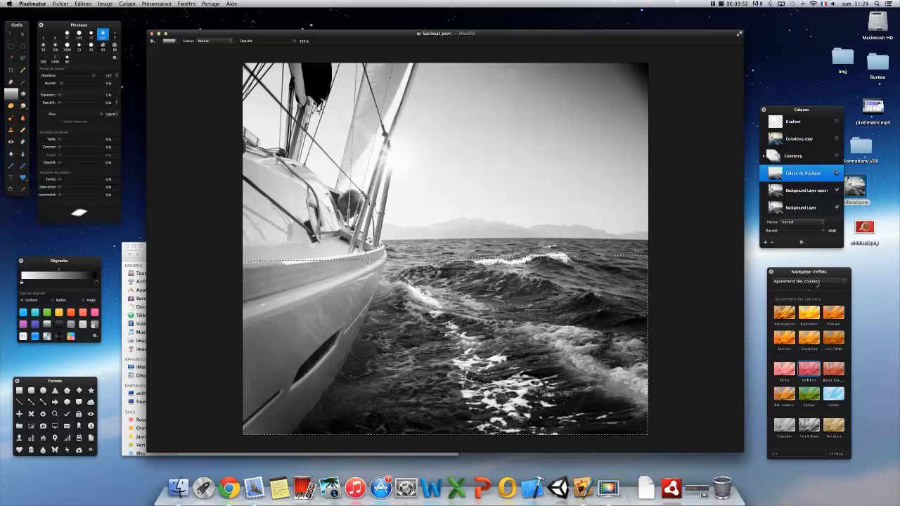
left_click(817, 282)
left_click(818, 282)
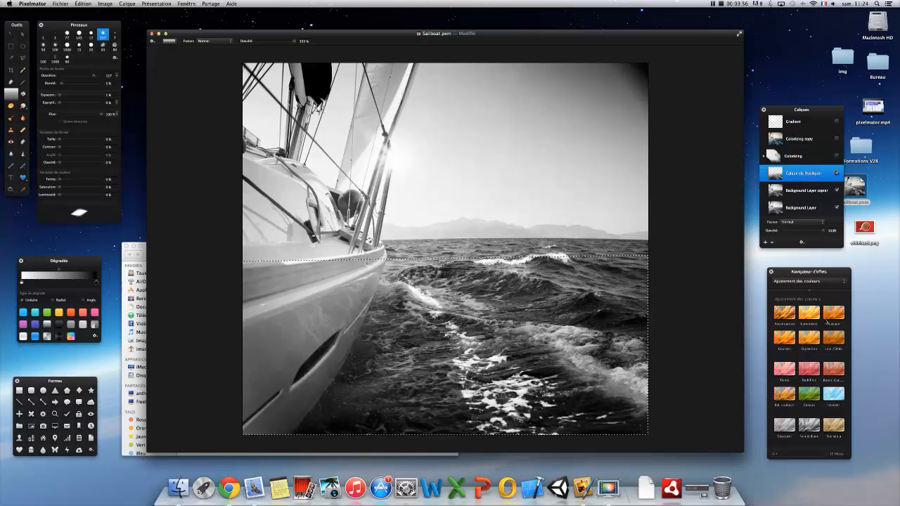
double_click(813, 373)
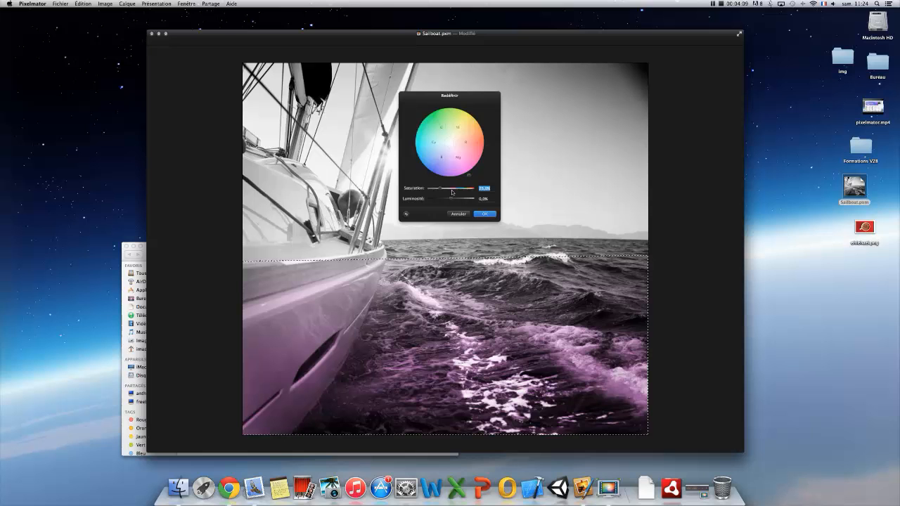
left_click_drag(448, 190, 364, 191)
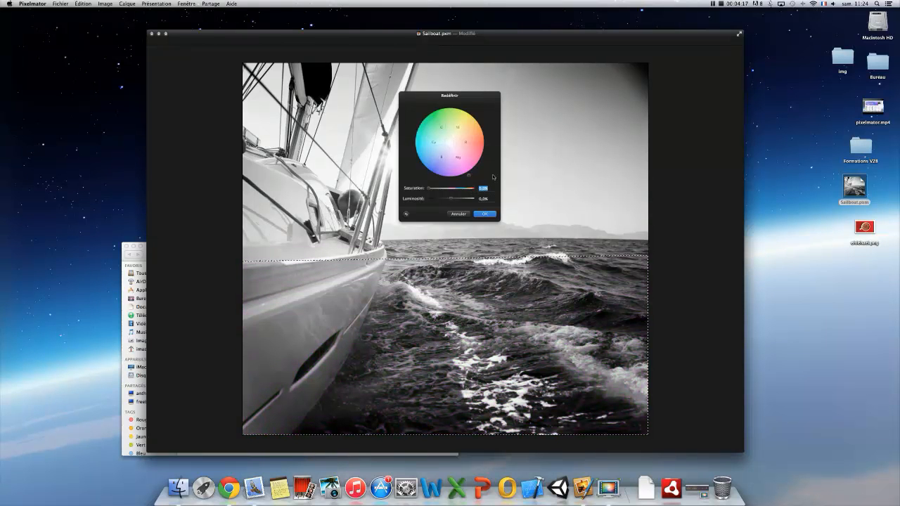
type("25")
left_click_drag(469, 180, 377, 212)
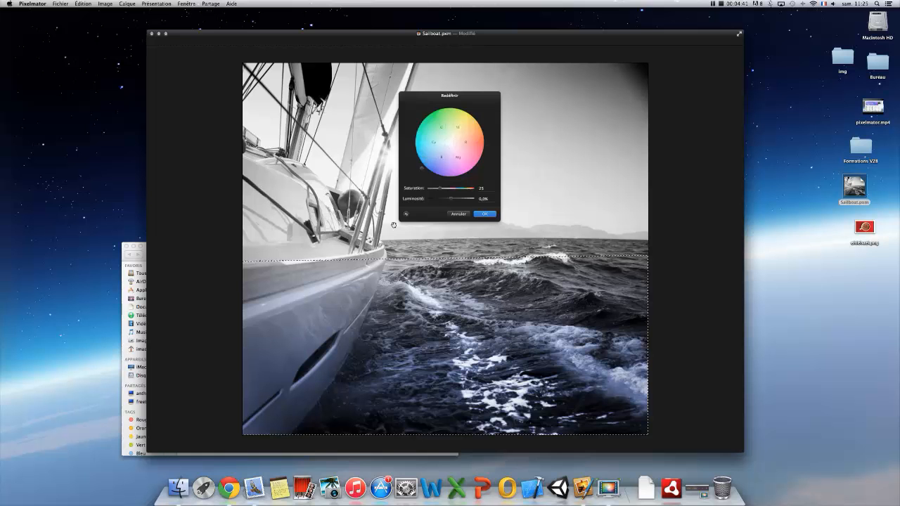
left_click(487, 216)
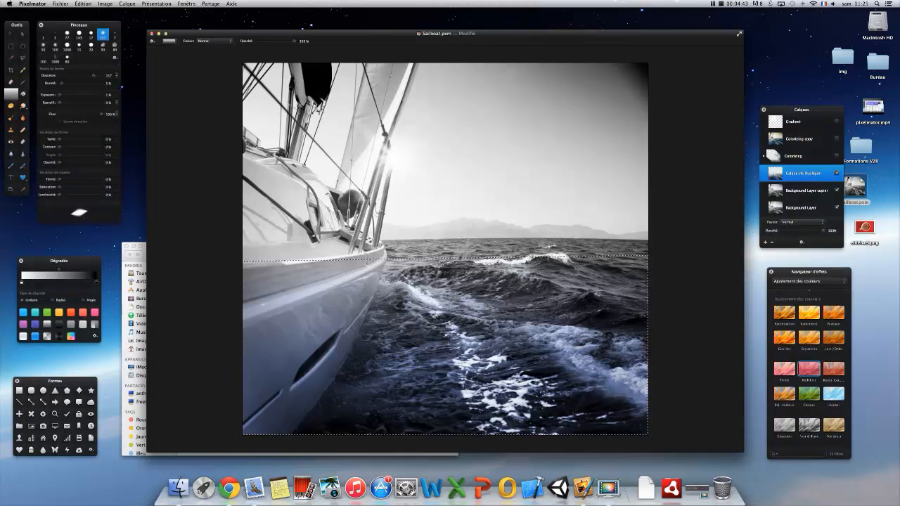
key("super+d")
- On Background Layer copier, make a quick mask gradient selection from the top of the sky to below the horizon and duplicate it
left_click(797, 193)
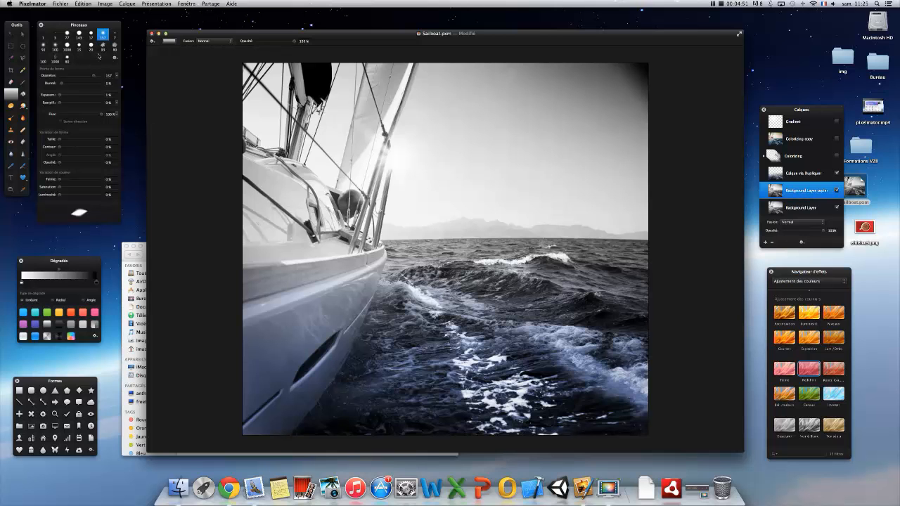
key("q")
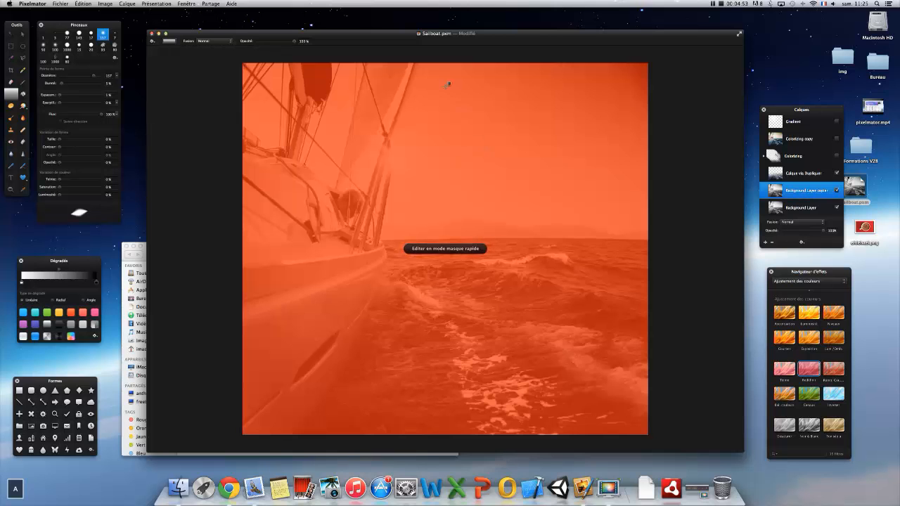
left_click_drag(442, 67, 441, 266)
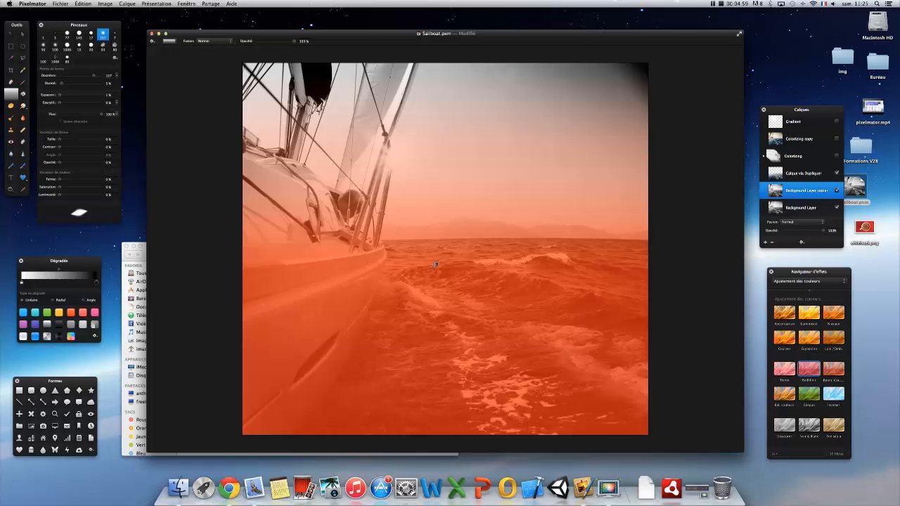
key("q")
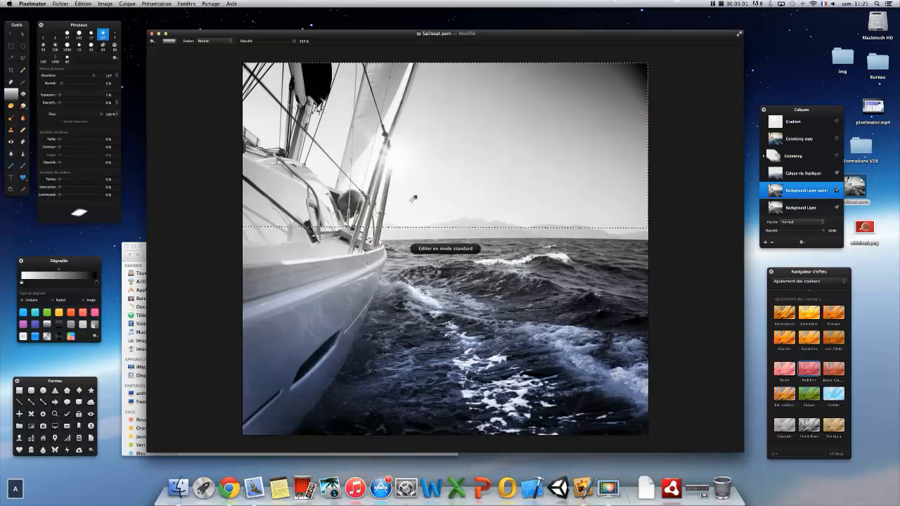
left_click(83, 3)
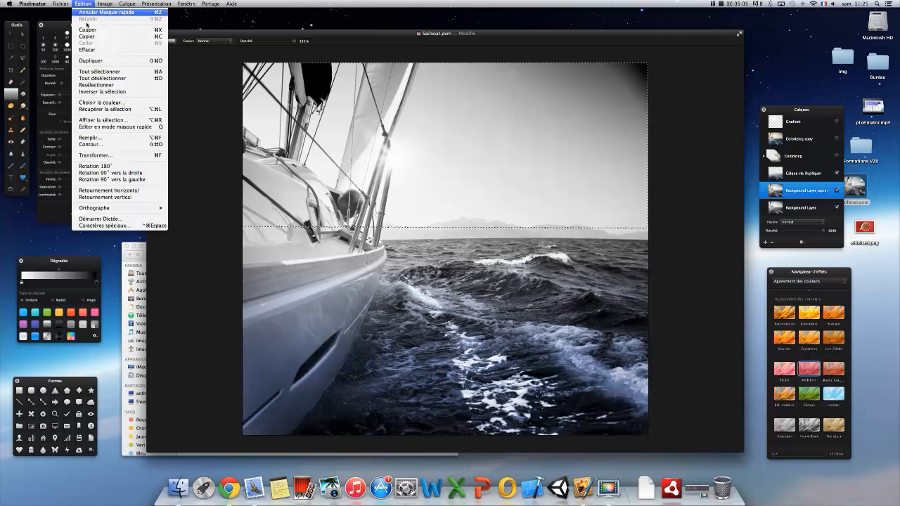
left_click(92, 66)
- Apply the Redéfinir colour effect to the sky layer with an orange hue at 25% saturation, and clear the selection
left_click_drag(809, 368, 535, 183)
left_click_drag(469, 95, 637, 168)
left_click_drag(639, 254, 673, 231)
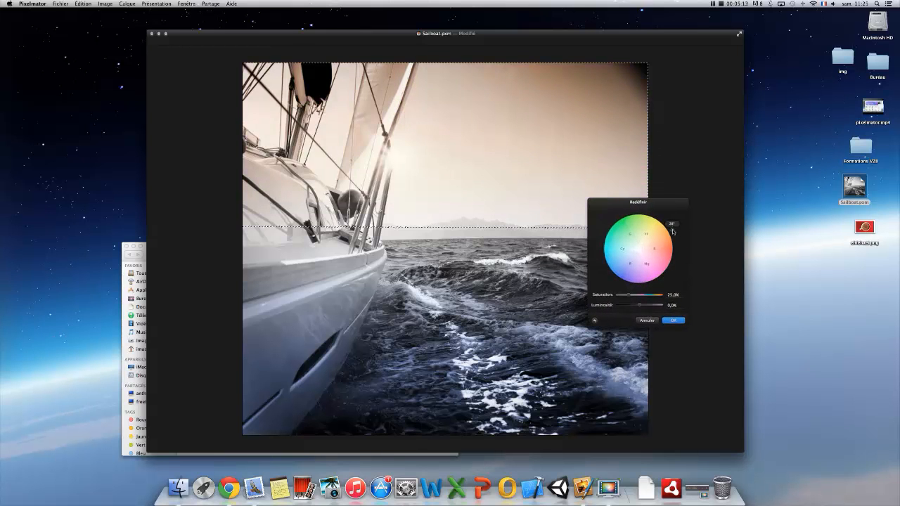
left_click(679, 321)
key("super+d")
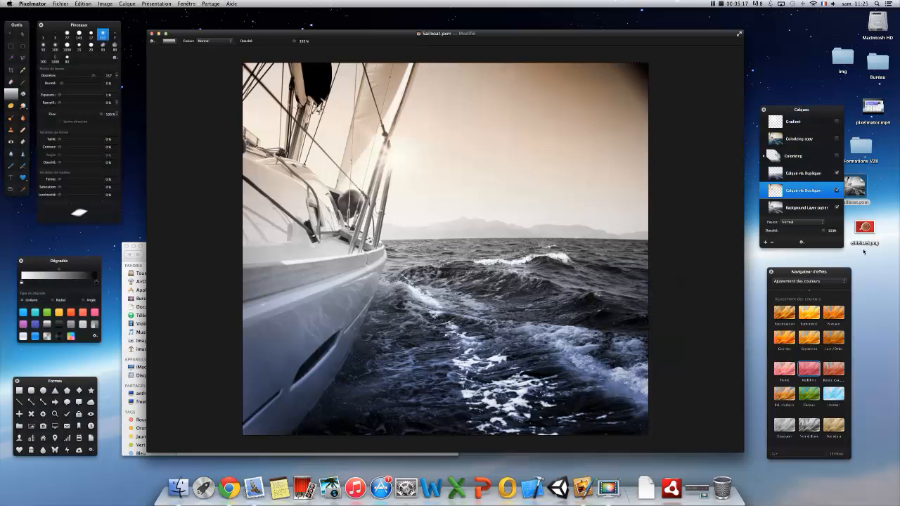
- On Background Layer copier, make a quick mask gradient selection from the mid sea up past the horizon into the lower sky, and duplicate it
scroll(793, 180, "down", 2)
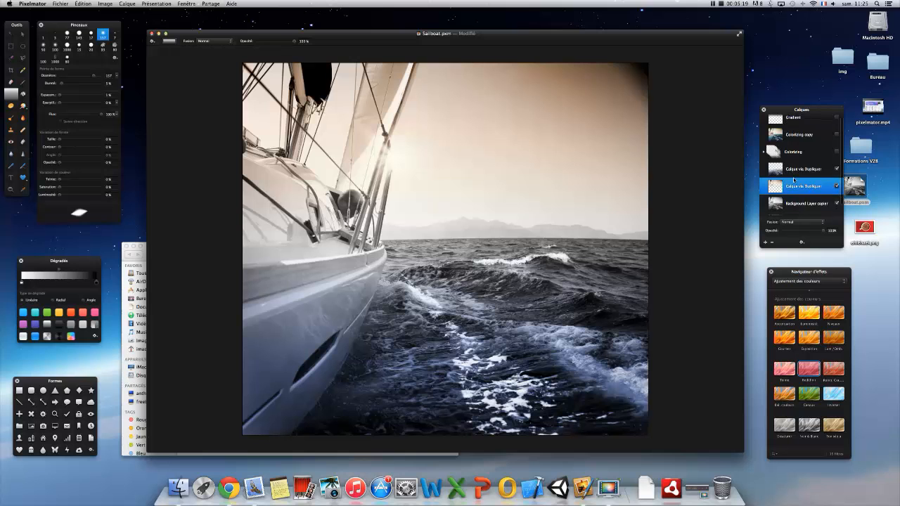
left_click(794, 195)
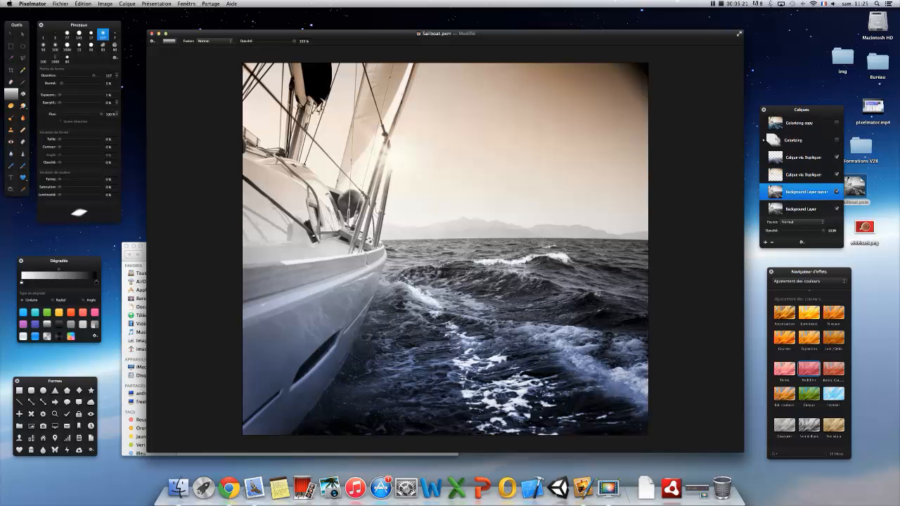
left_click_drag(457, 295, 456, 240)
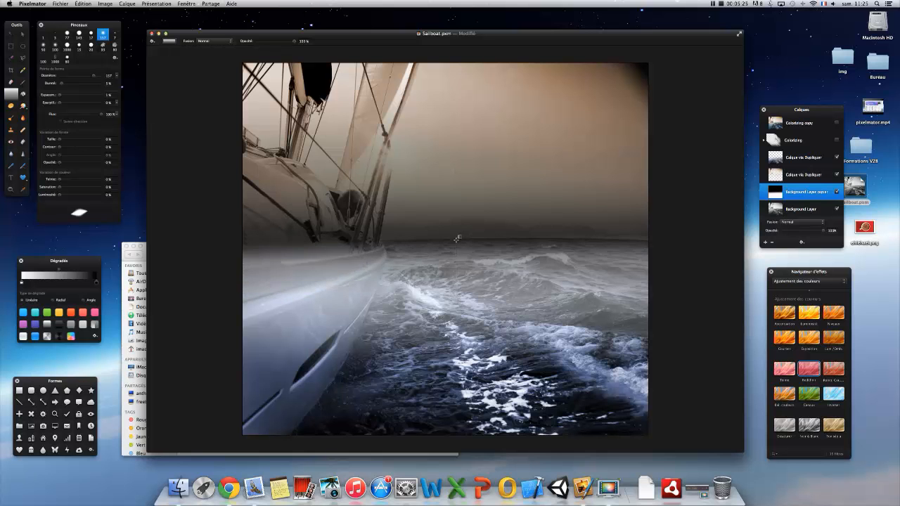
key("super+z")
key("q")
left_click_drag(459, 282, 458, 206)
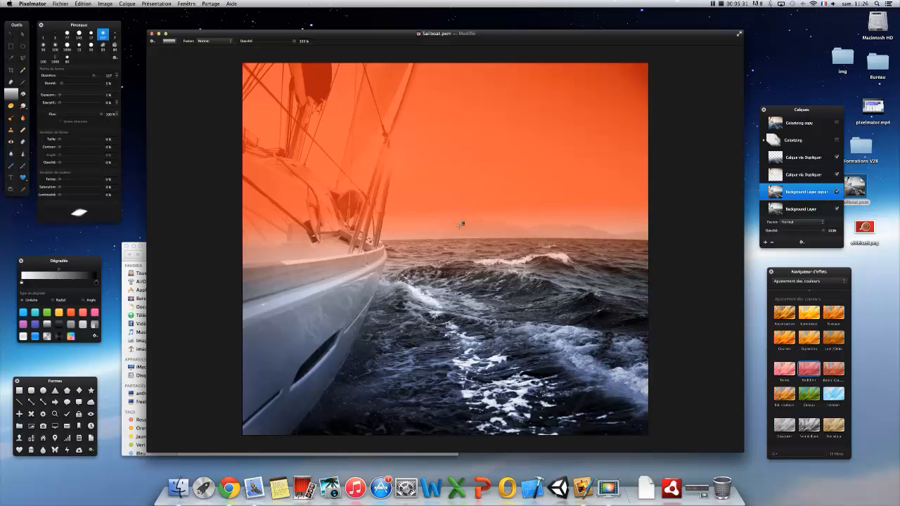
key("super+z")
left_click_drag(457, 352, 459, 181)
key("q")
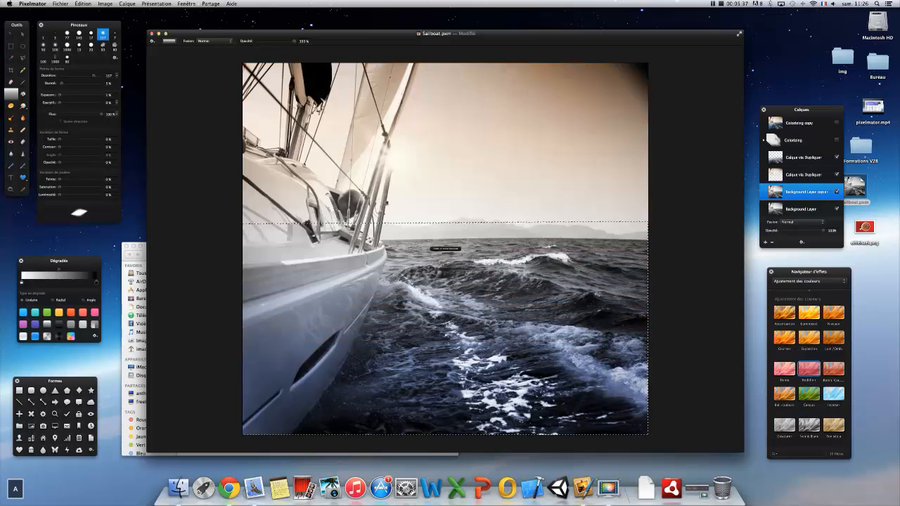
left_click(83, 4)
left_click(90, 62)
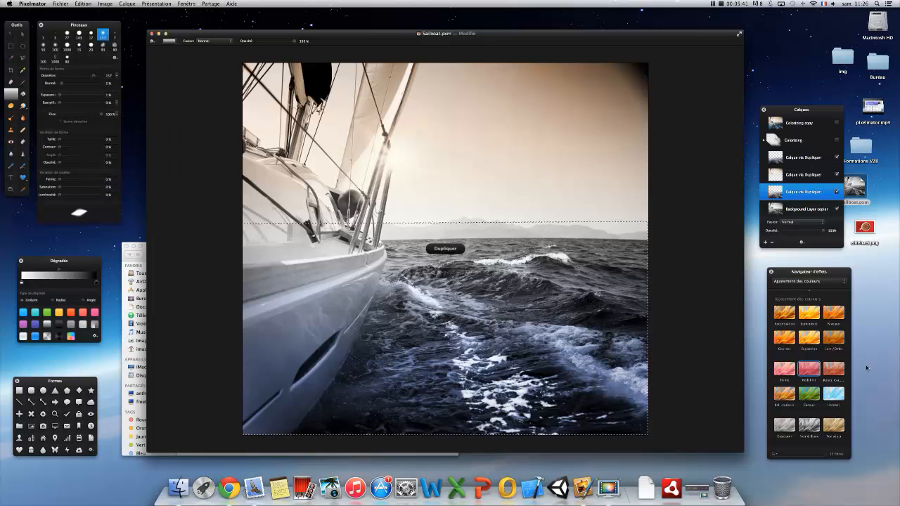
- Apply the Redéfinir colour effect to the duplicated lower area with a blue hue at 25% saturation, and clear the selection
left_click_drag(811, 375, 541, 343)
left_click_drag(659, 285, 603, 287)
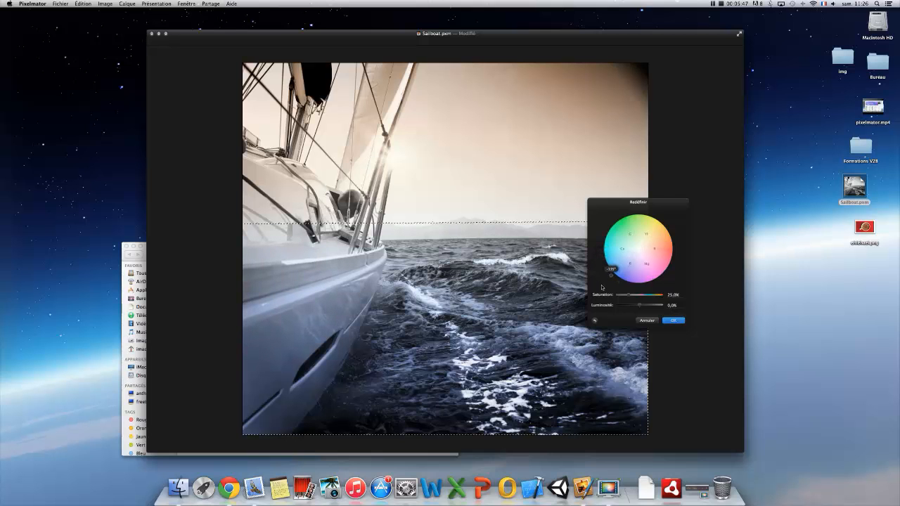
left_click(674, 321)
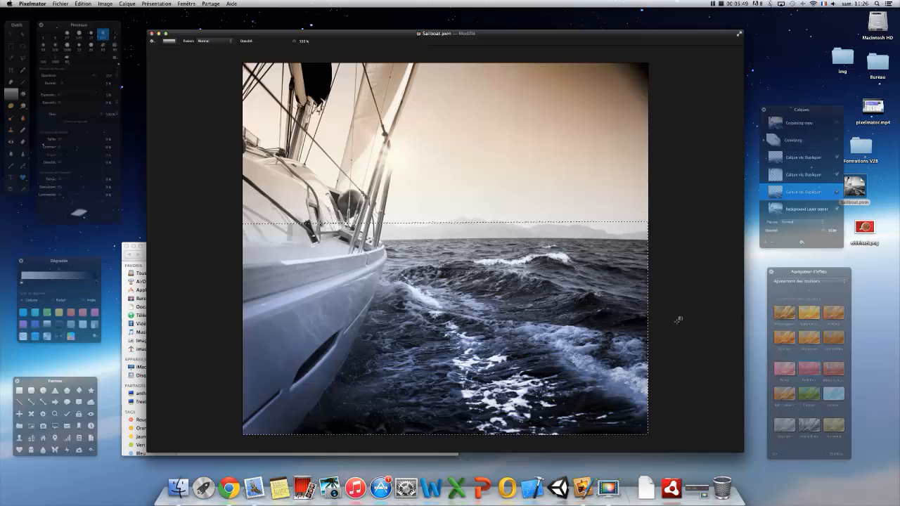
key("super+d")
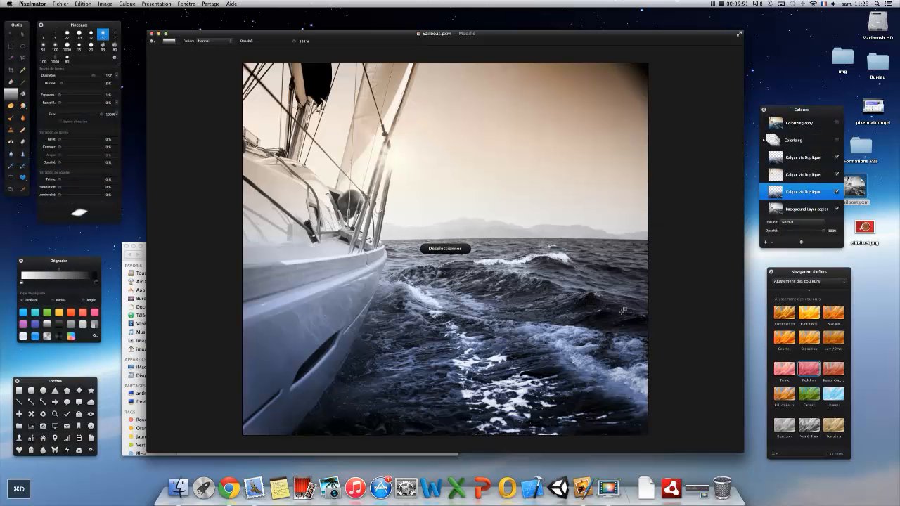
- On Background Layer copier, outline the mountains and the distant sea with the polygonal lasso and duplicate the selection onto its own layer
left_click(23, 59)
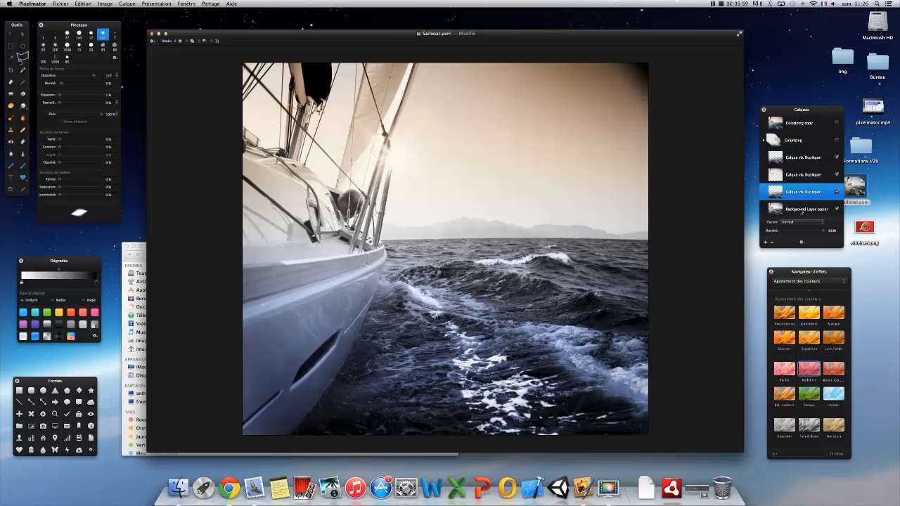
left_click(802, 211)
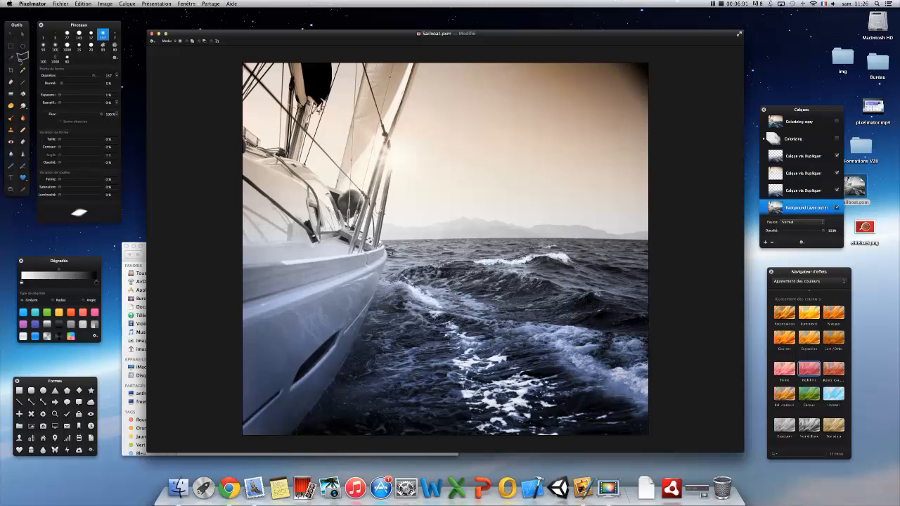
left_click(389, 248)
left_click(388, 251)
left_click(60, 5)
mouse_move(82, 4)
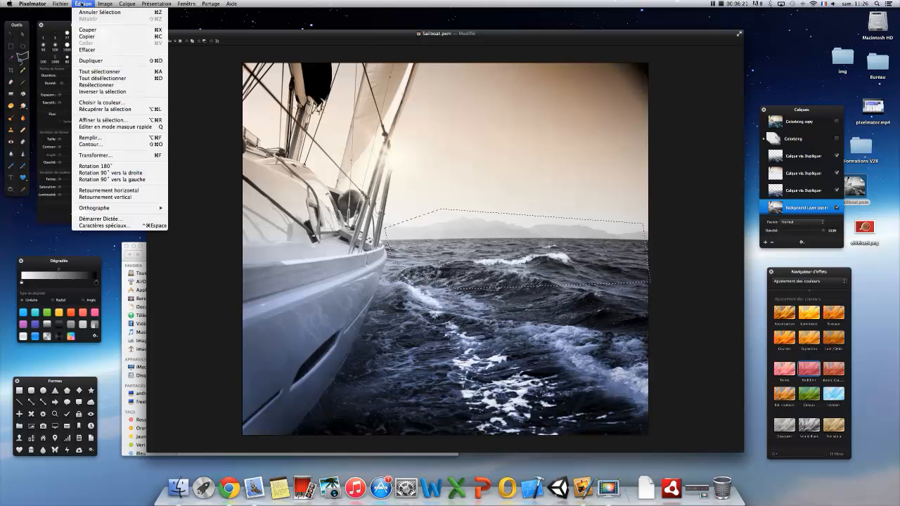
left_click(98, 62)
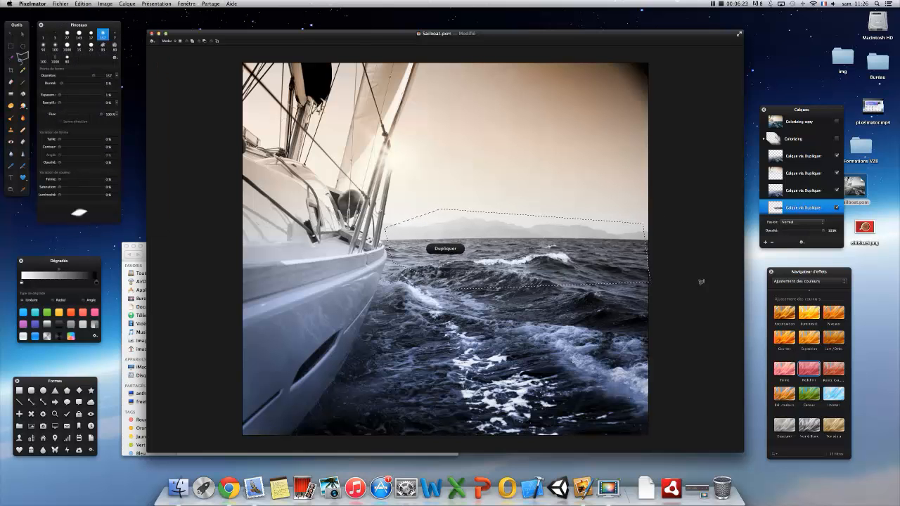
- Apply the Redéfinir colour effect to the mountain and horizon layer with a blue hue at 7.2% saturation, and clear the selection
double_click(809, 368)
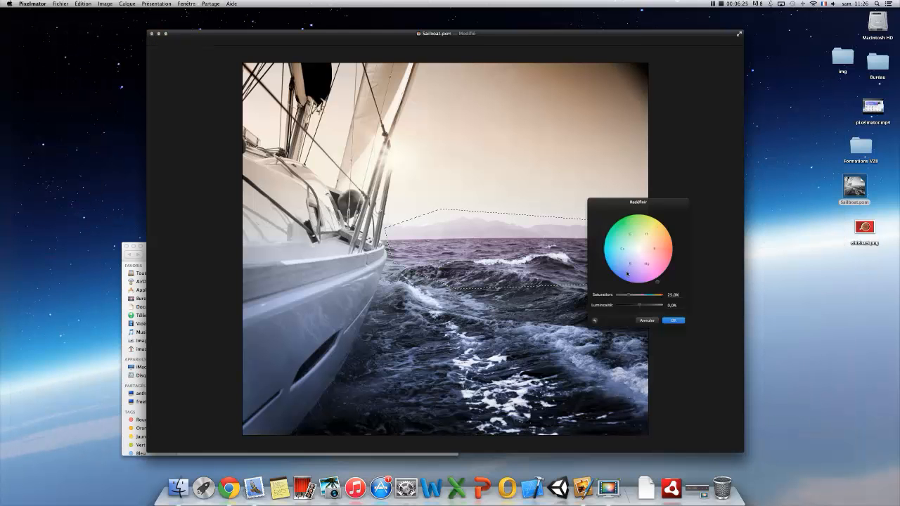
left_click_drag(659, 290, 622, 289)
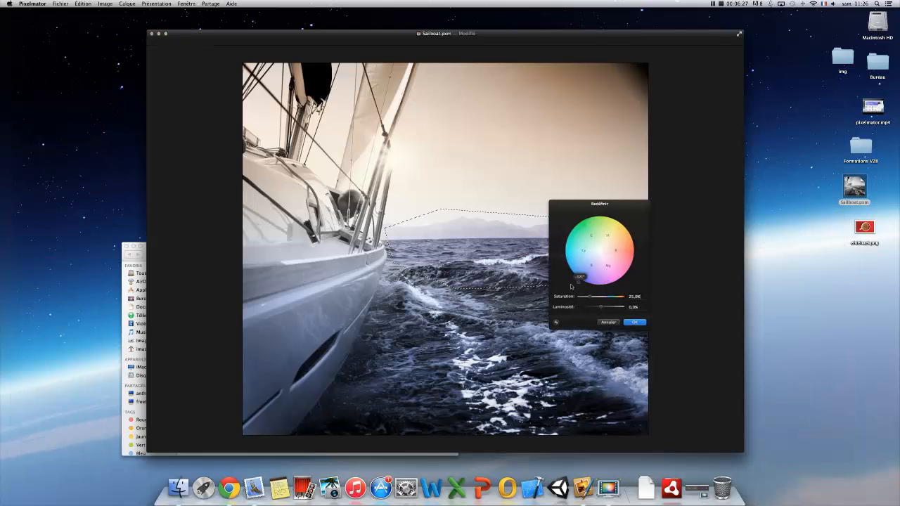
left_click_drag(564, 284, 586, 313)
left_click(635, 323)
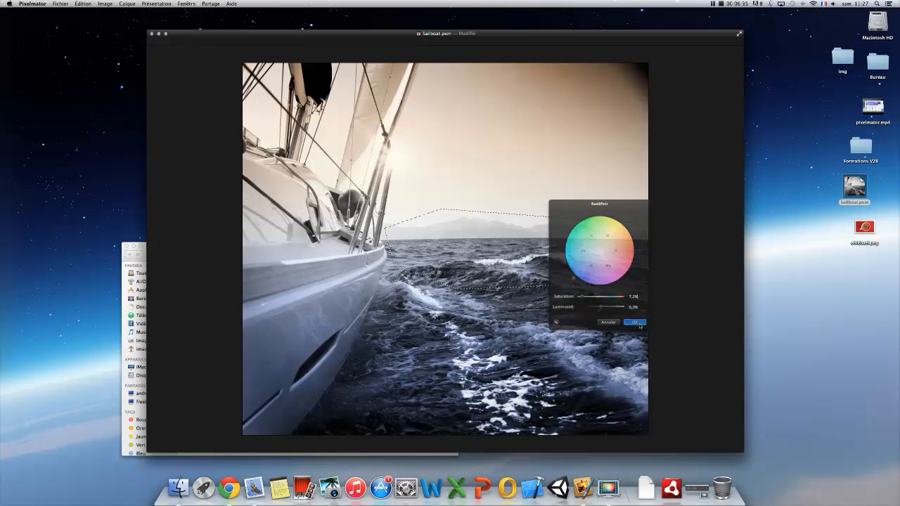
key("super+d")
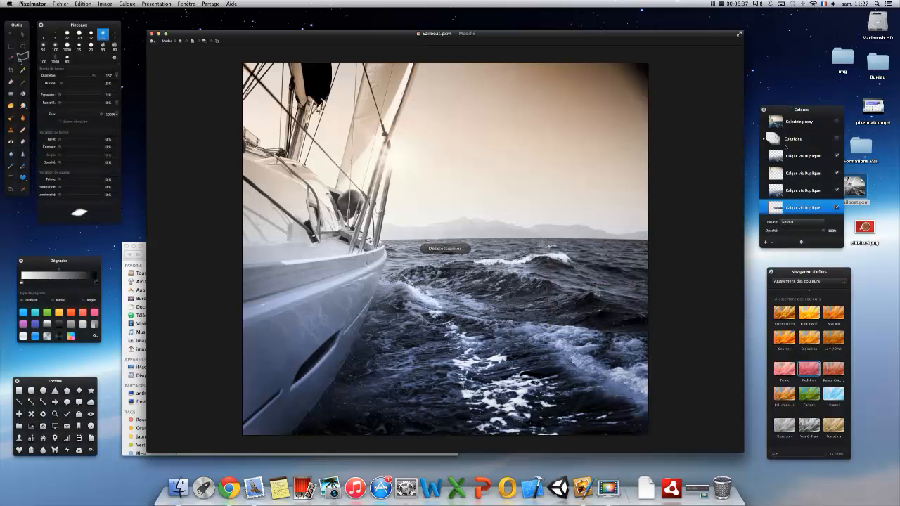
- Select the four duplicated colour layers and combine them into a group
left_click(805, 157)
scroll(804, 168, "down", 1)
scroll(804, 168, "down", 3)
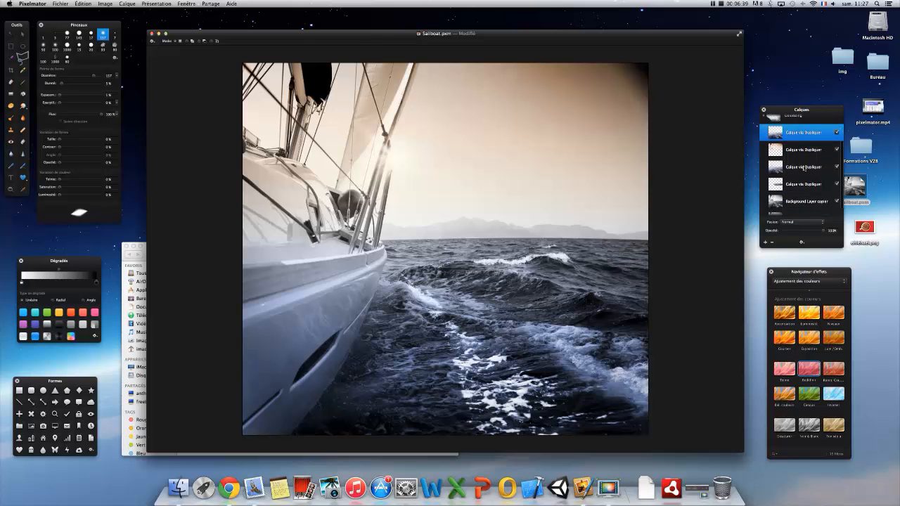
left_click(798, 173)
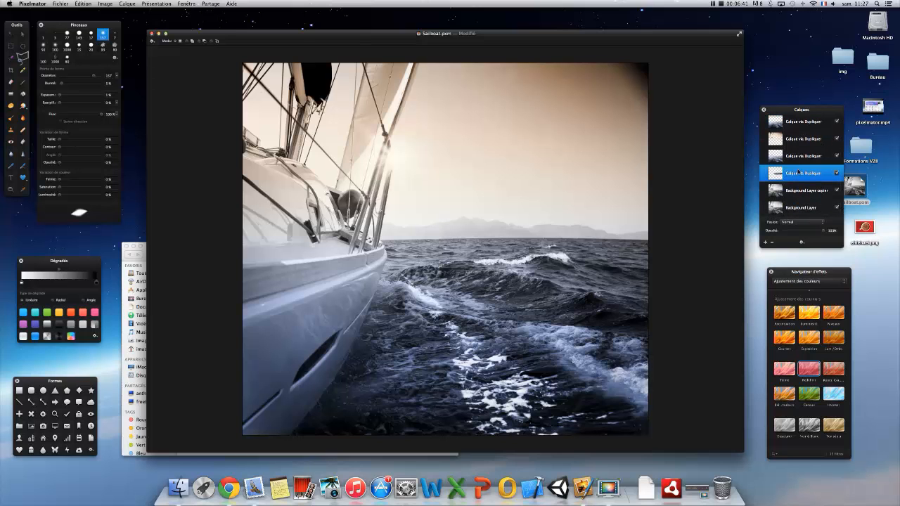
scroll(798, 173, "up", 2)
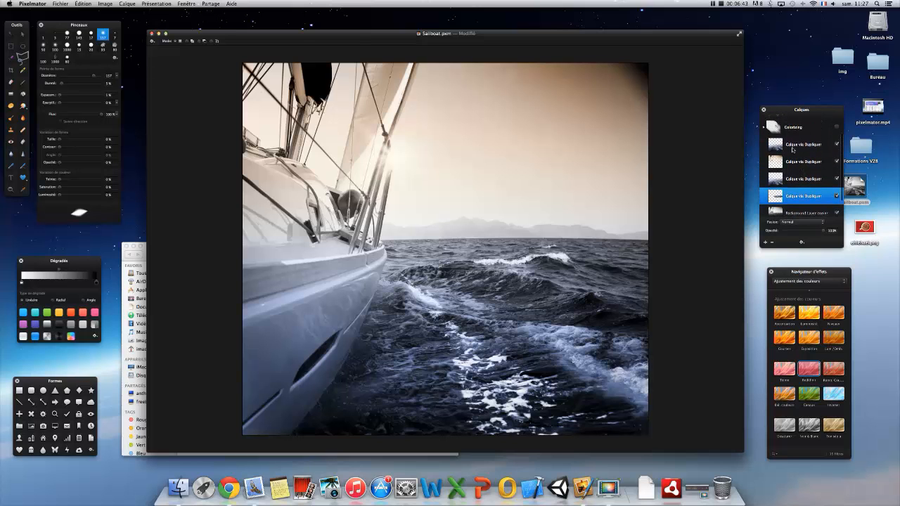
left_click(793, 149, "shift")
right_click(793, 149)
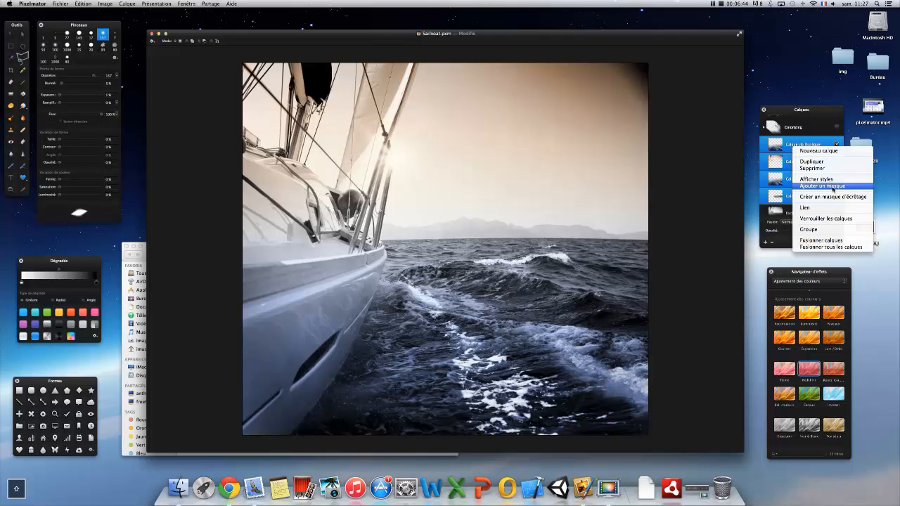
left_click(817, 230)
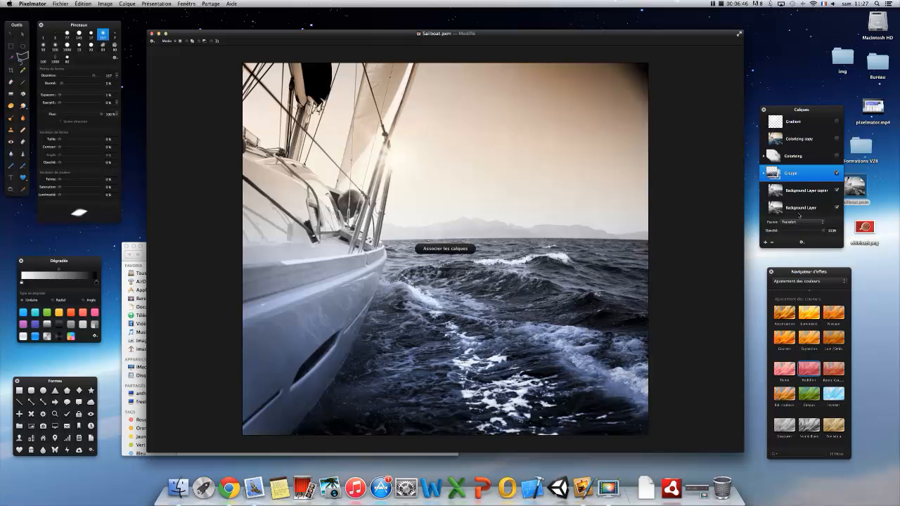
- Toggle the new group's visibility to compare the colorized and original photo, then leave the group and Background Layer copier hidden
left_click(837, 173)
left_click(837, 174)
left_click(837, 174)
left_click(837, 173)
left_click(837, 173)
left_click(837, 173)
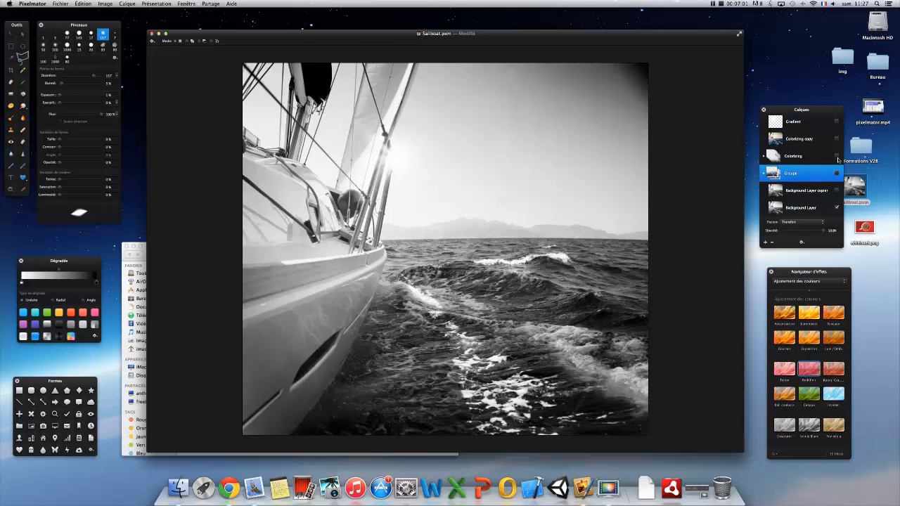
- Show the Colorizing group and the Colorizing copy layer, and preview the Gradient layer by switching it on and off
left_click(837, 156)
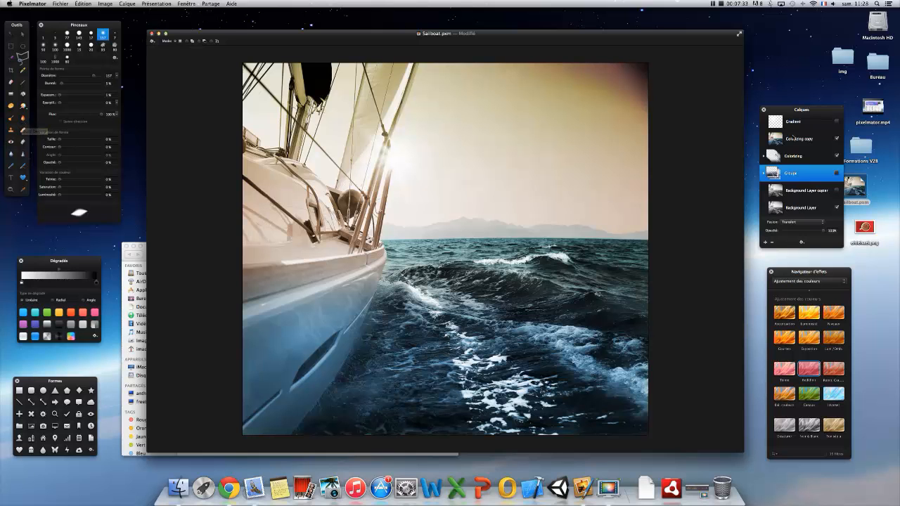
left_click(837, 121)
left_click(837, 122)
- Expand the Colorizing group, examine its separate layers for sky, sea, mountains and horizon, and collapse it again
left_click(765, 157)
scroll(785, 167, "down", 3)
scroll(786, 166, "down", 5)
scroll(785, 170, "up", 2)
left_click(837, 192)
scroll(808, 176, "up", 2)
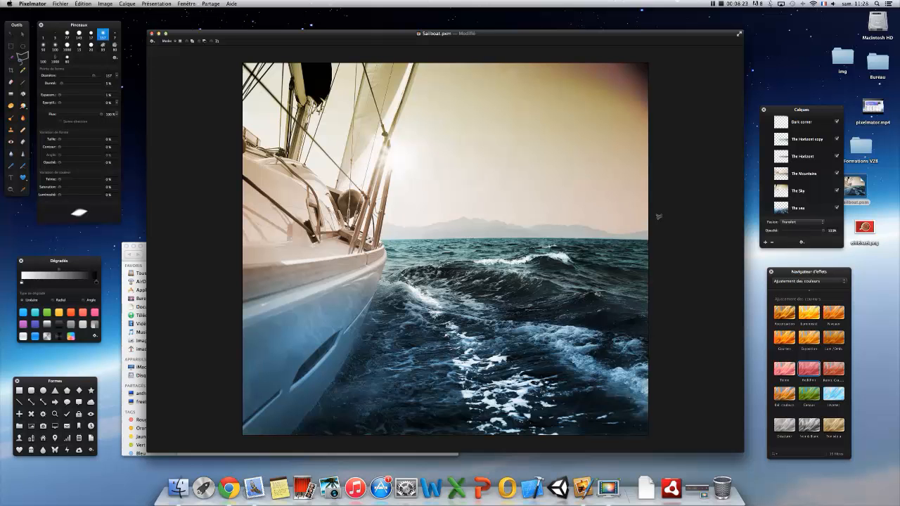
scroll(809, 183, "up", 3)
left_click(766, 161)
left_click(765, 157)
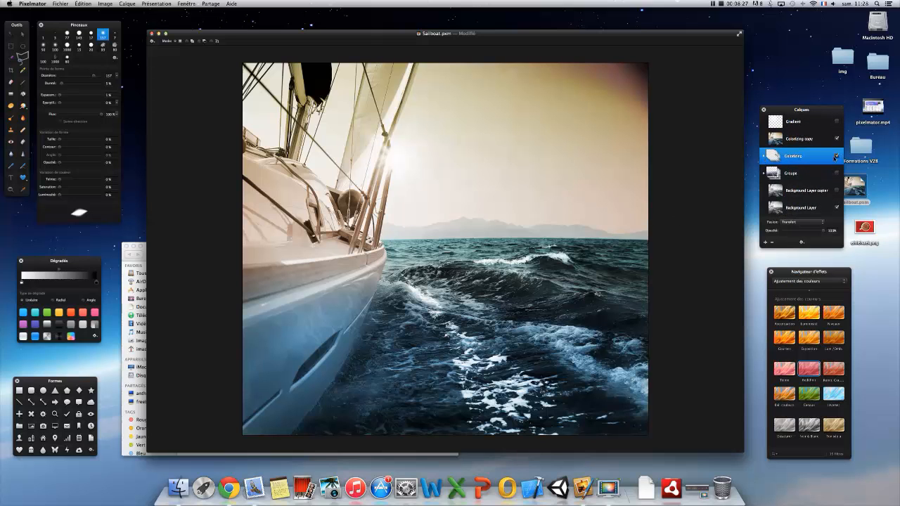
- Hide the Colorizing group and toggle the Colorizing copy layer repeatedly to compare the finished colours with the black-and-white photo, leaving the copy shown
left_click(837, 139)
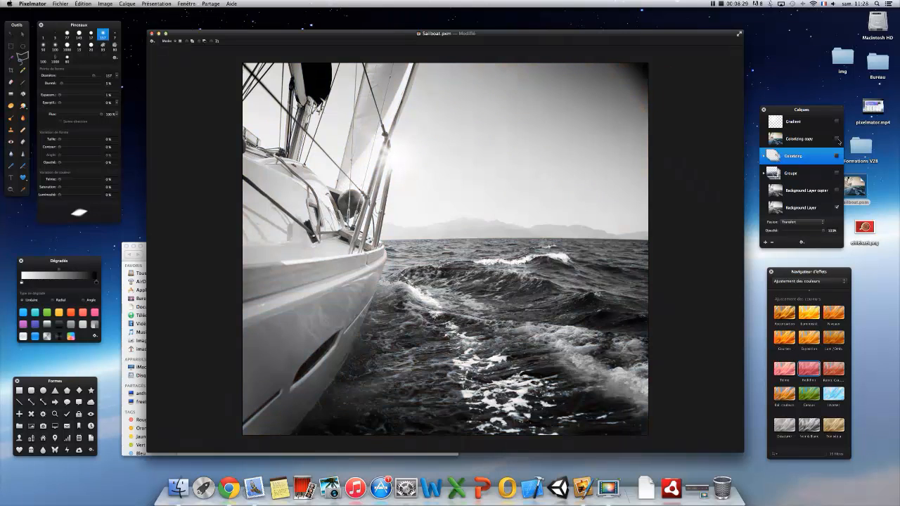
left_click(837, 139)
left_click(837, 139)
left_click(837, 139)
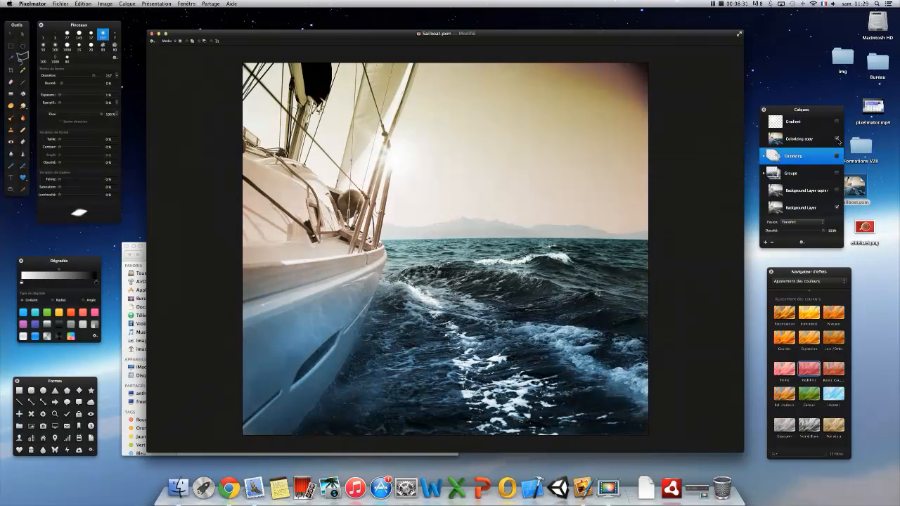
left_click(837, 139)
left_click(837, 139)
left_click(837, 139)
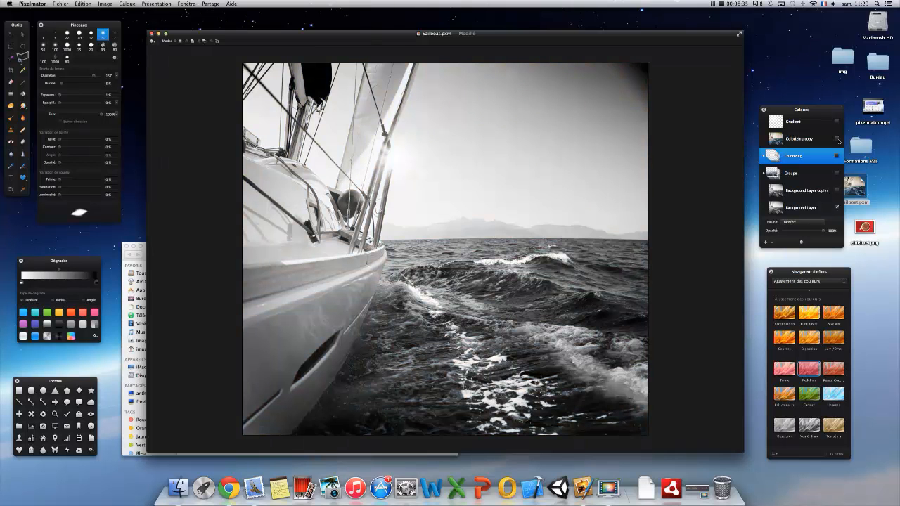
left_click(837, 139)
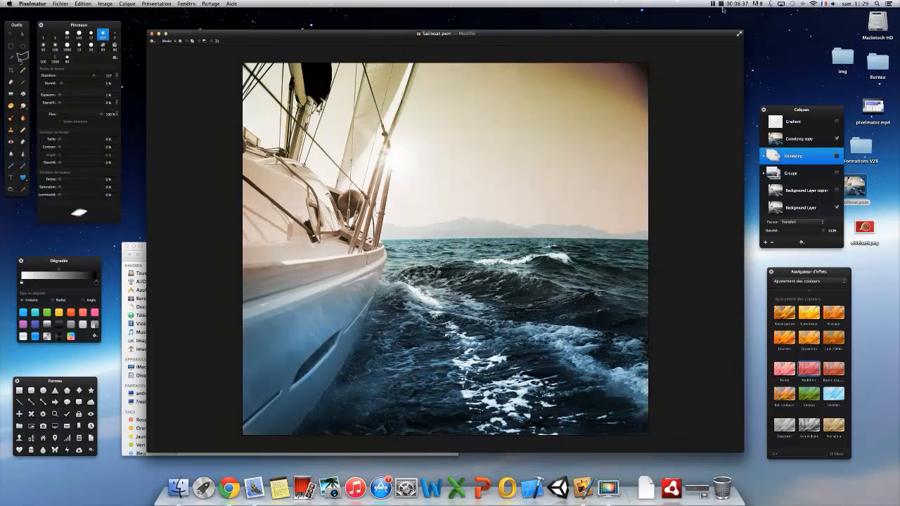